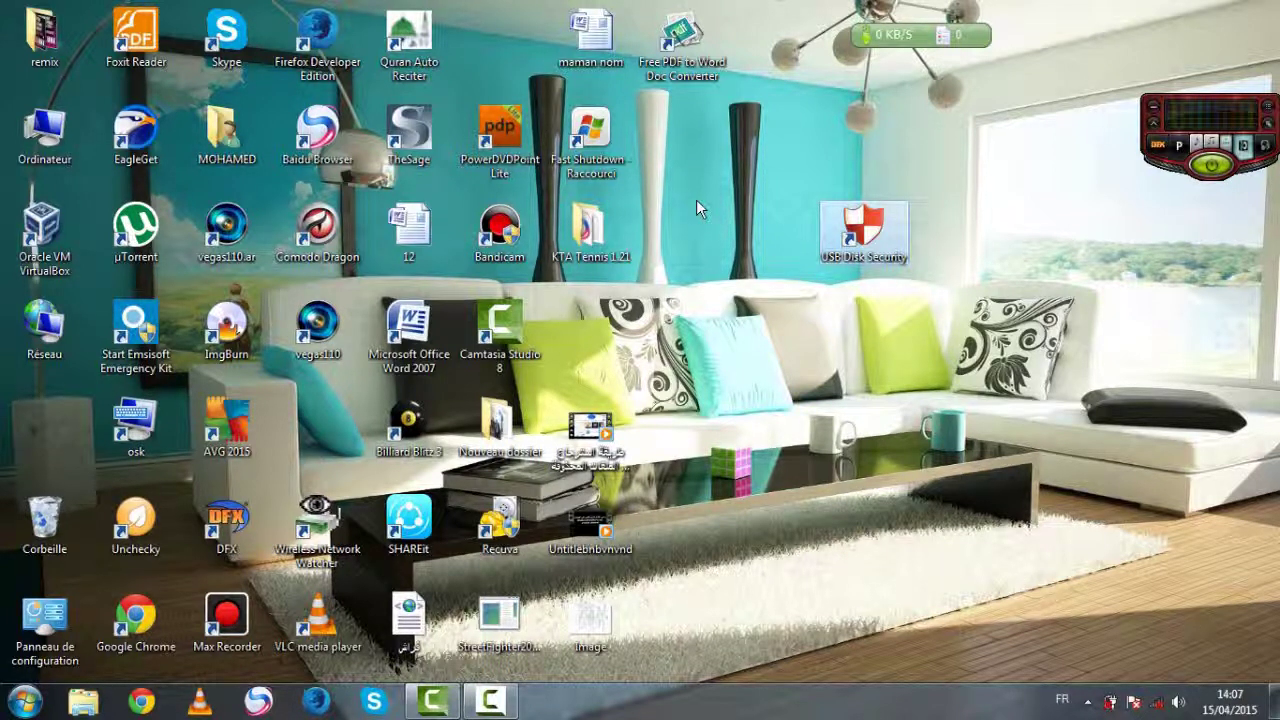
- Open USB Disk Security and view the secure web browsing page offered under protection status, closing the browser when done
double_click(867, 231)
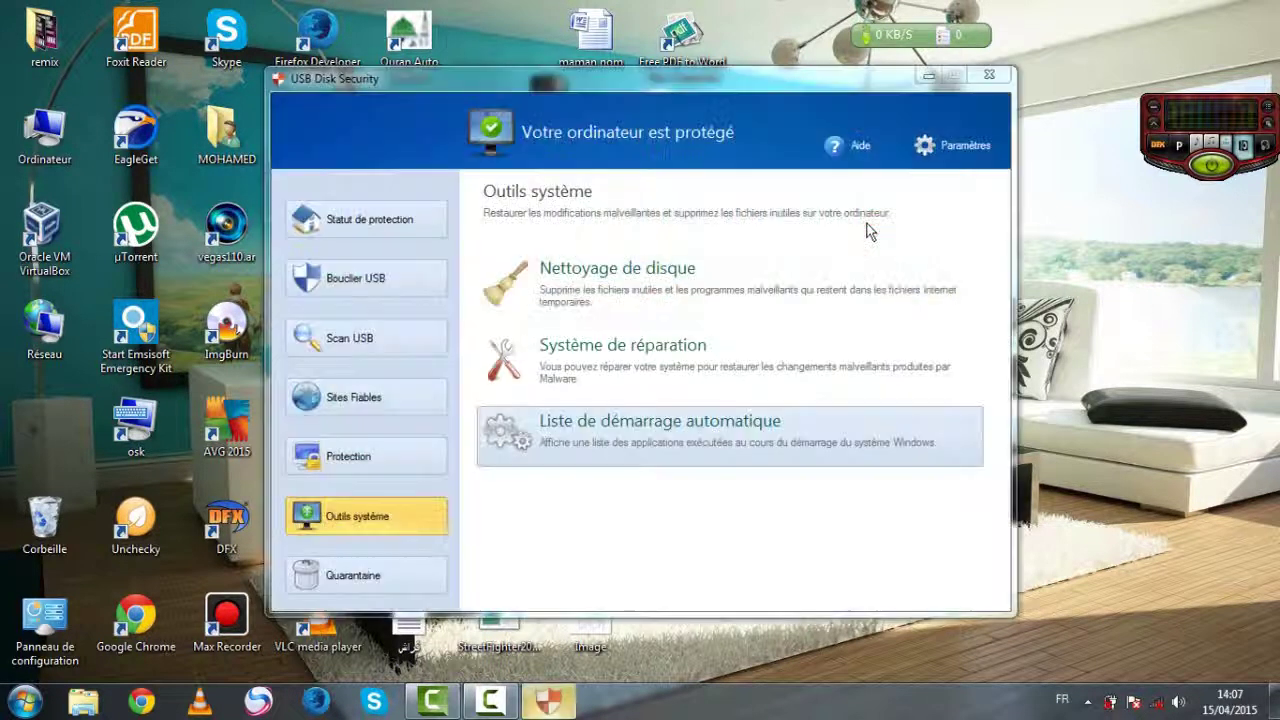
click(423, 227)
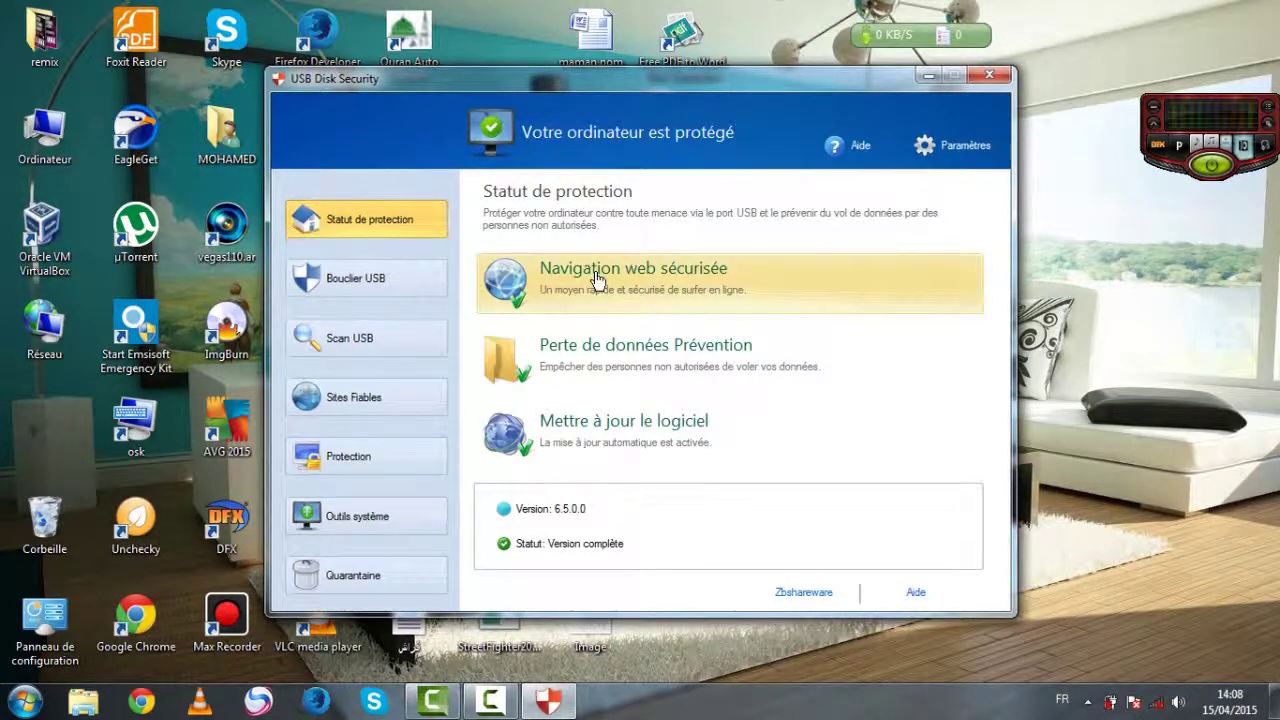
click(688, 297)
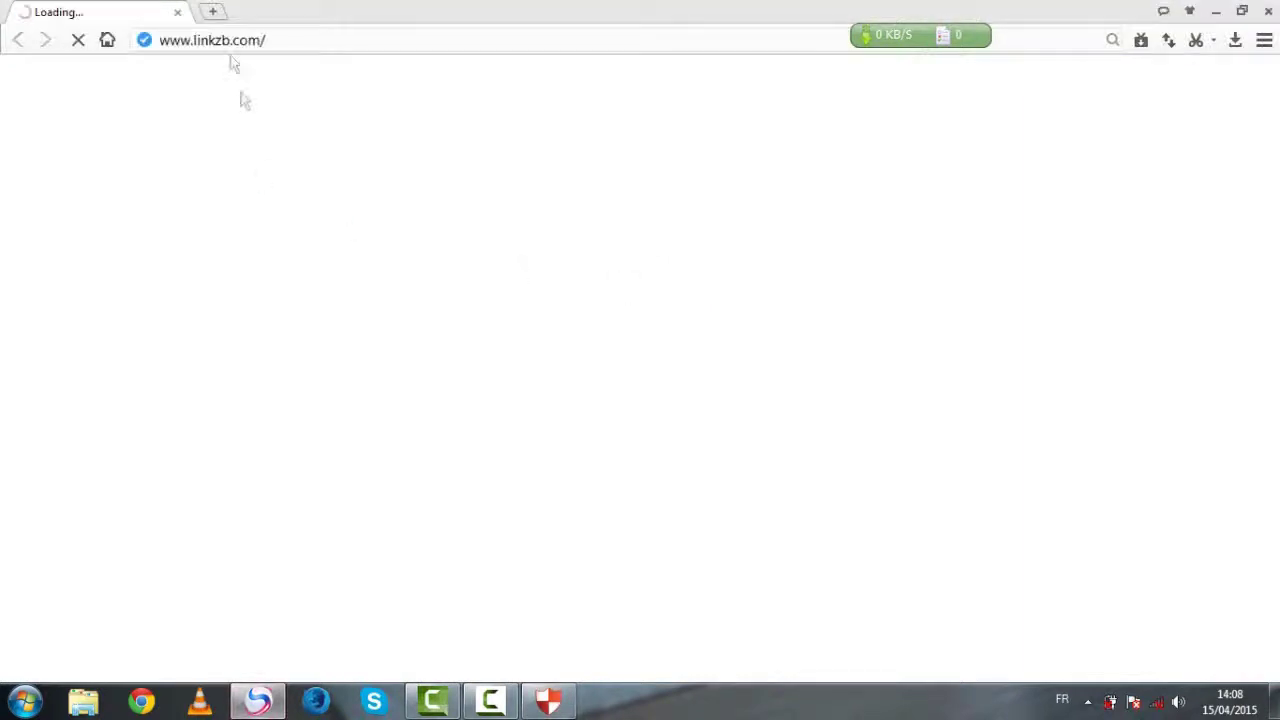
click(1266, 14)
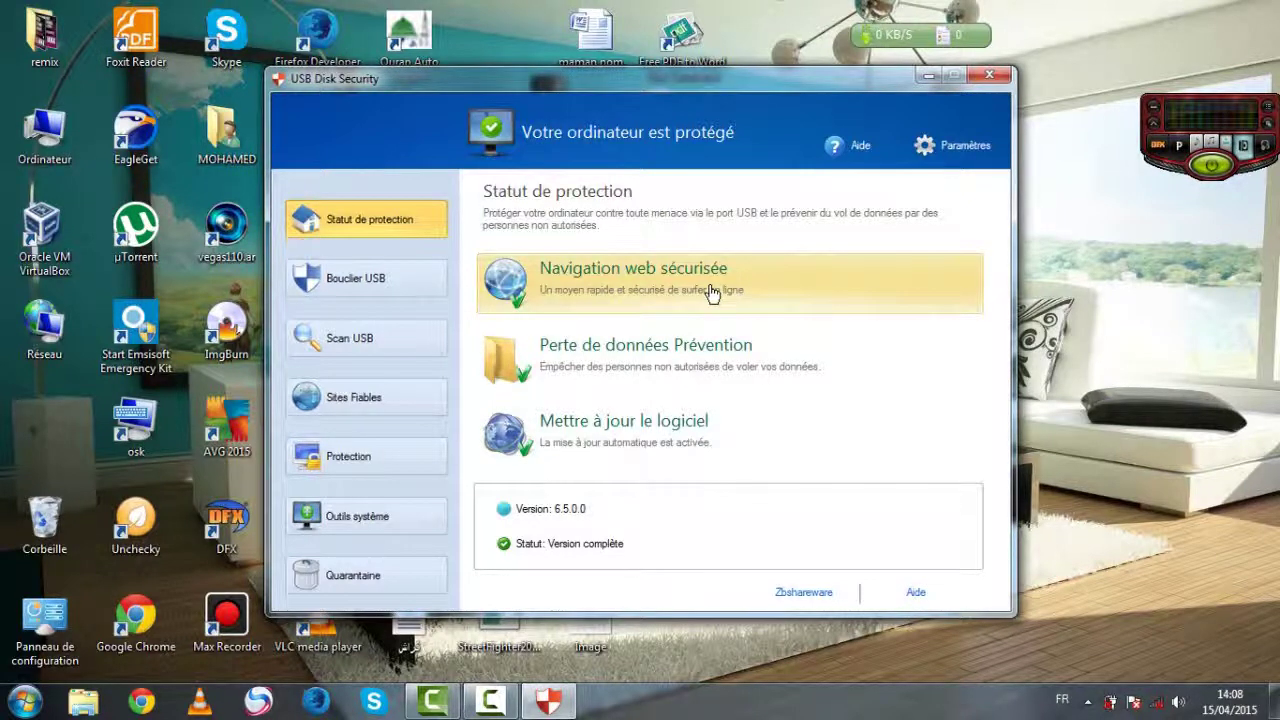
- Examine the password setup required to lock USB access control and USB drive control, leaving without setting a password
click(626, 368)
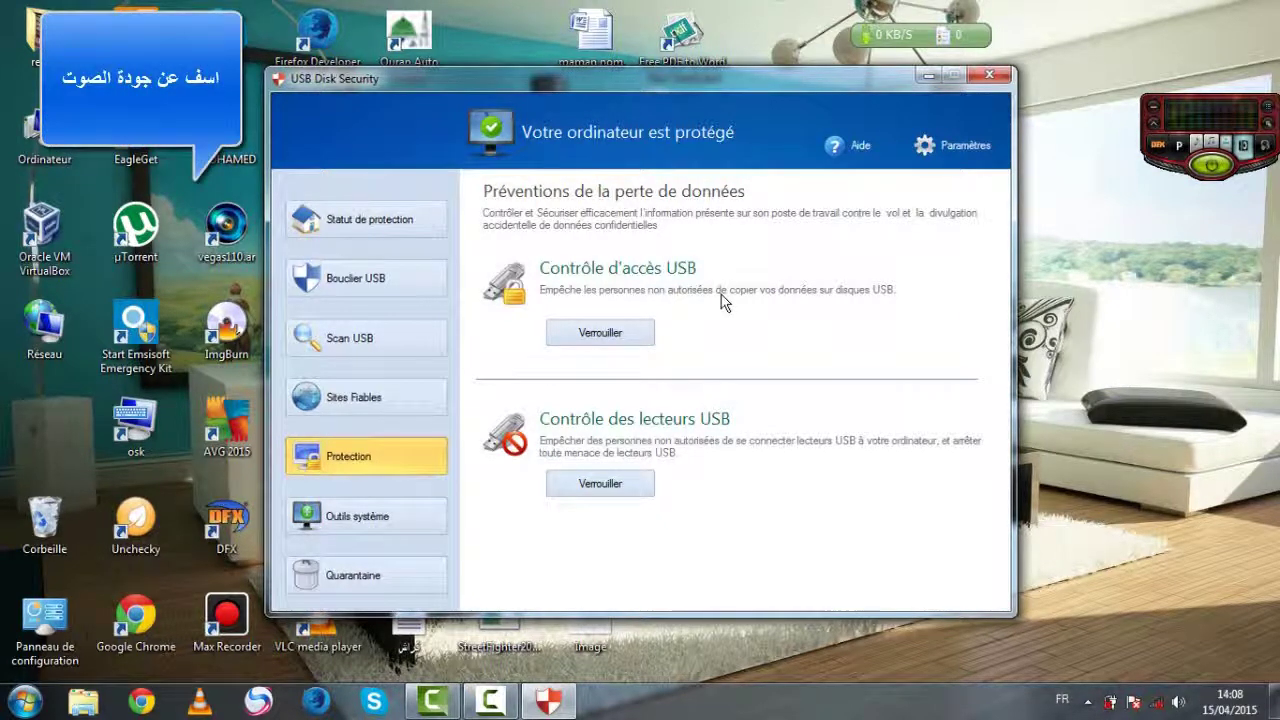
click(580, 332)
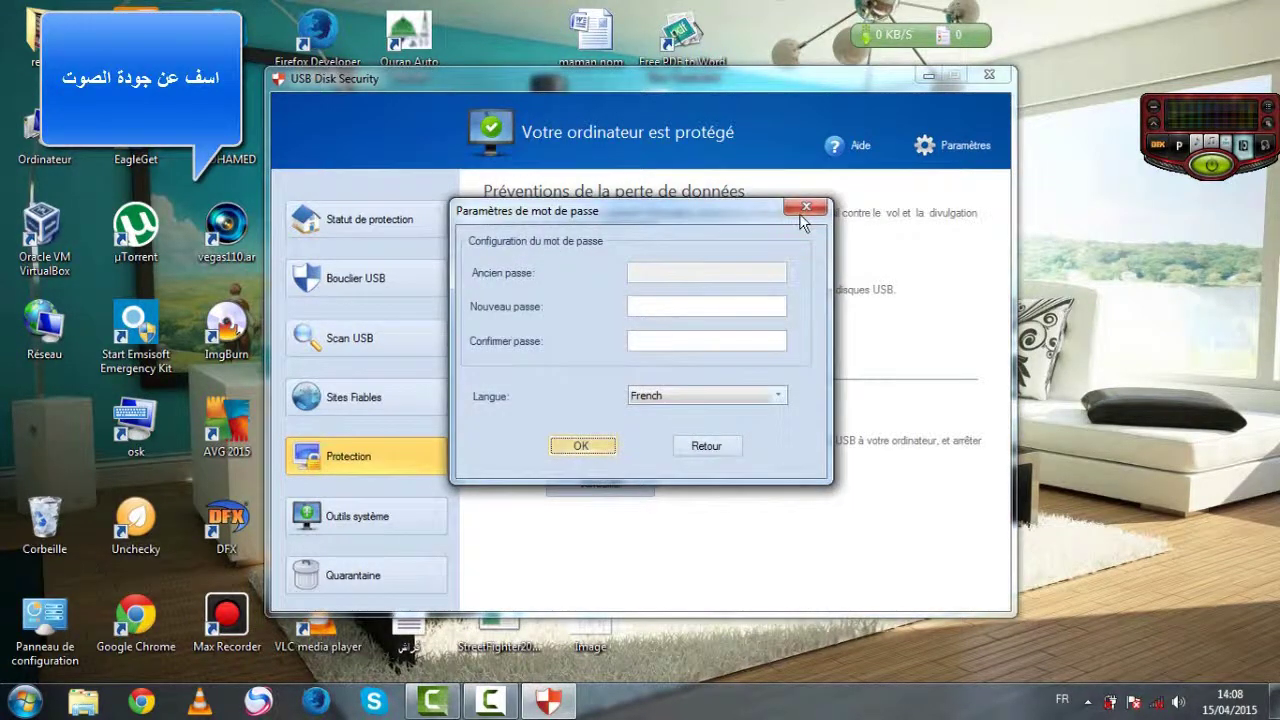
click(805, 209)
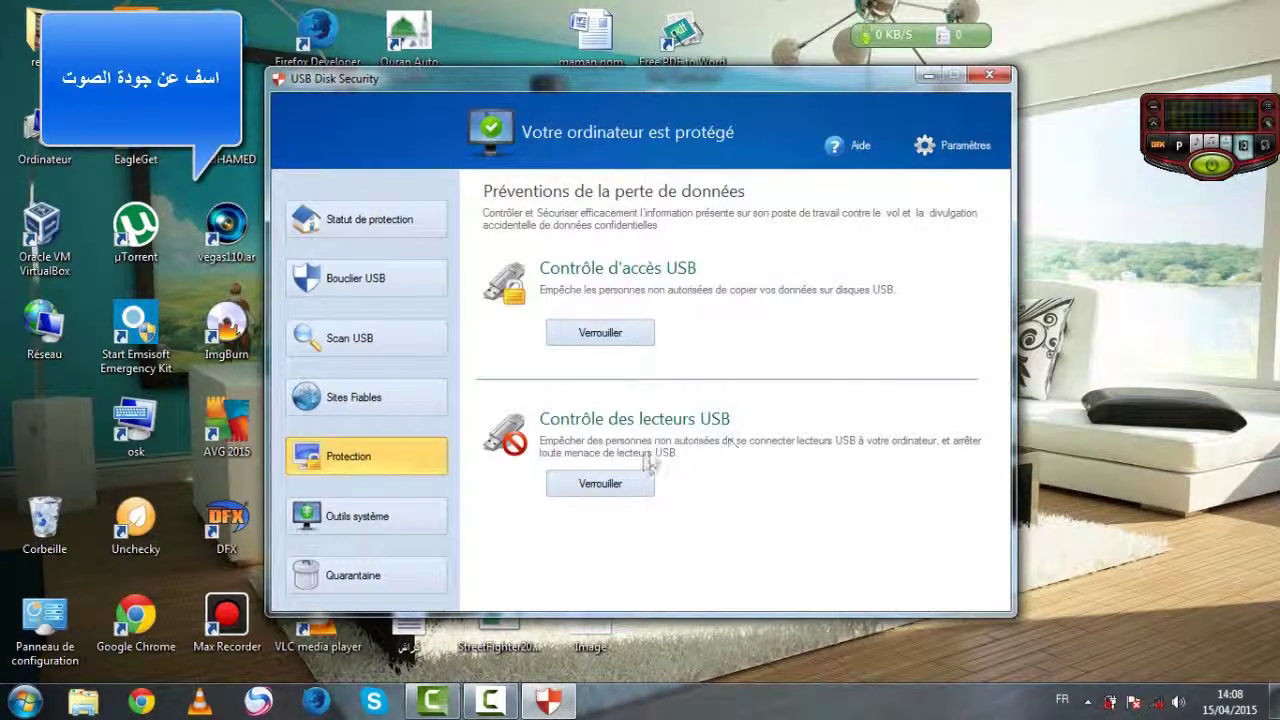
click(630, 484)
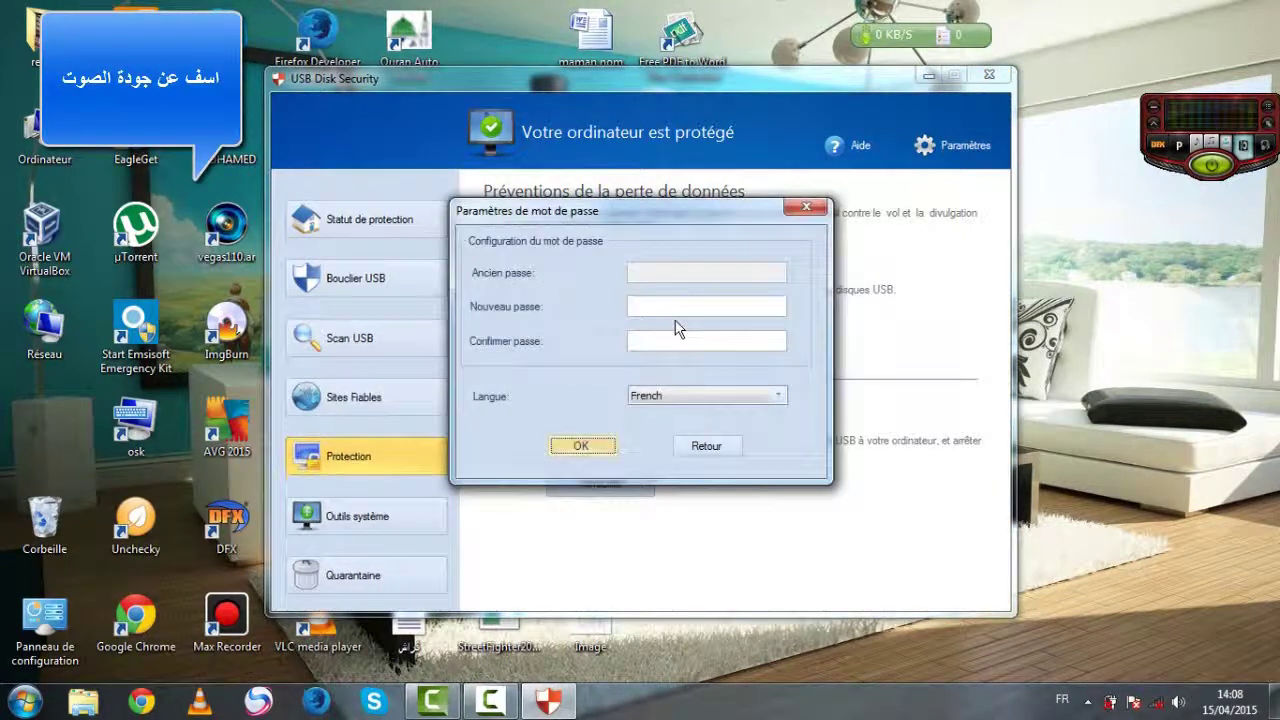
click(671, 308)
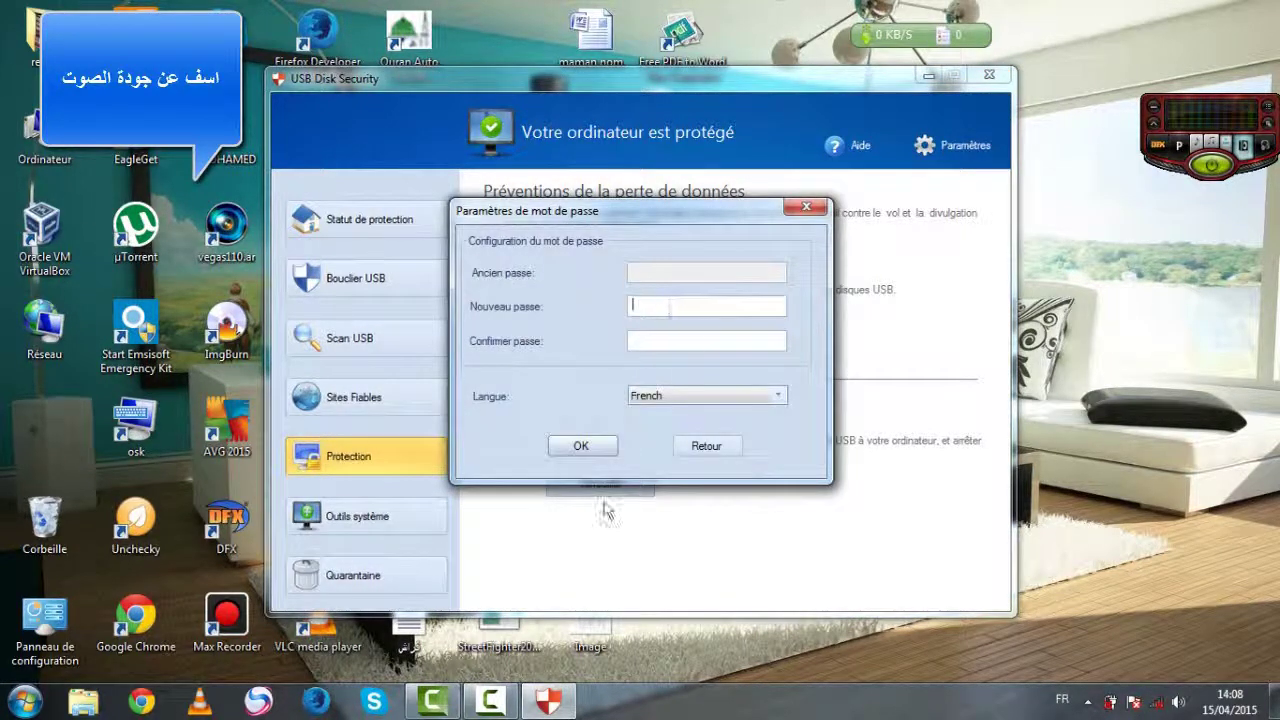
click(792, 210)
- Review the USB shield options and the USB scan page
click(396, 291)
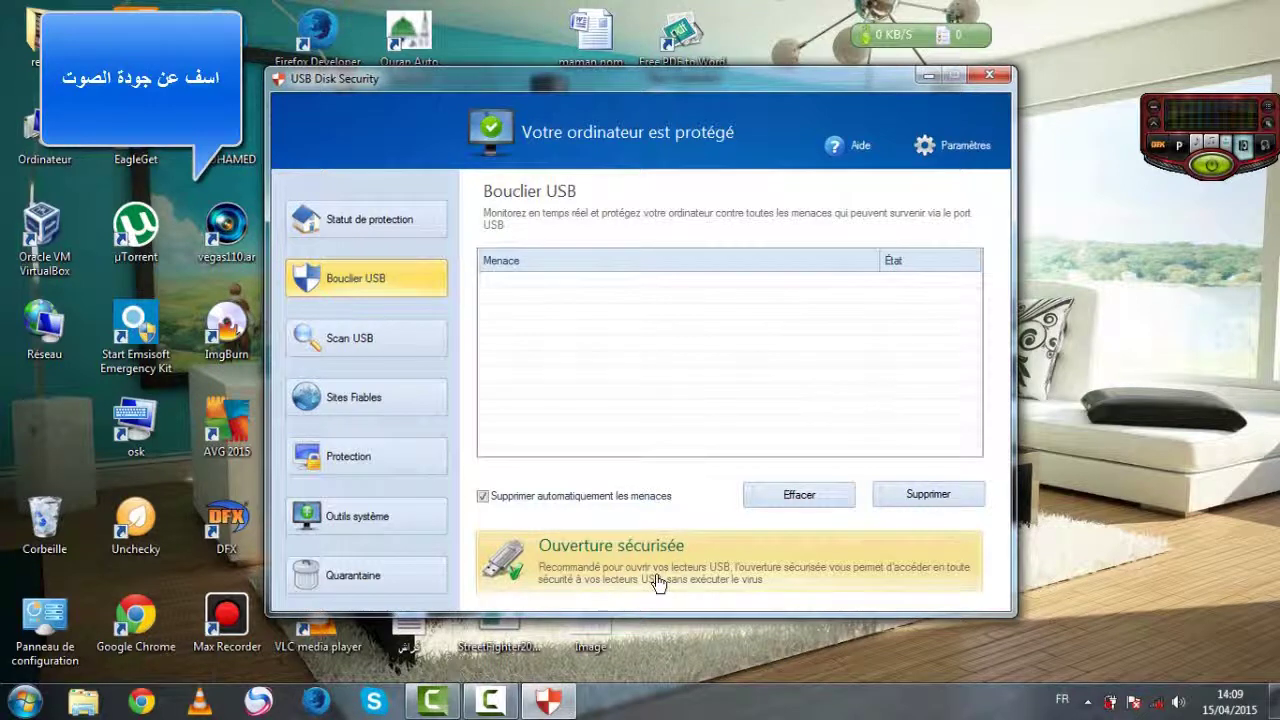
click(369, 353)
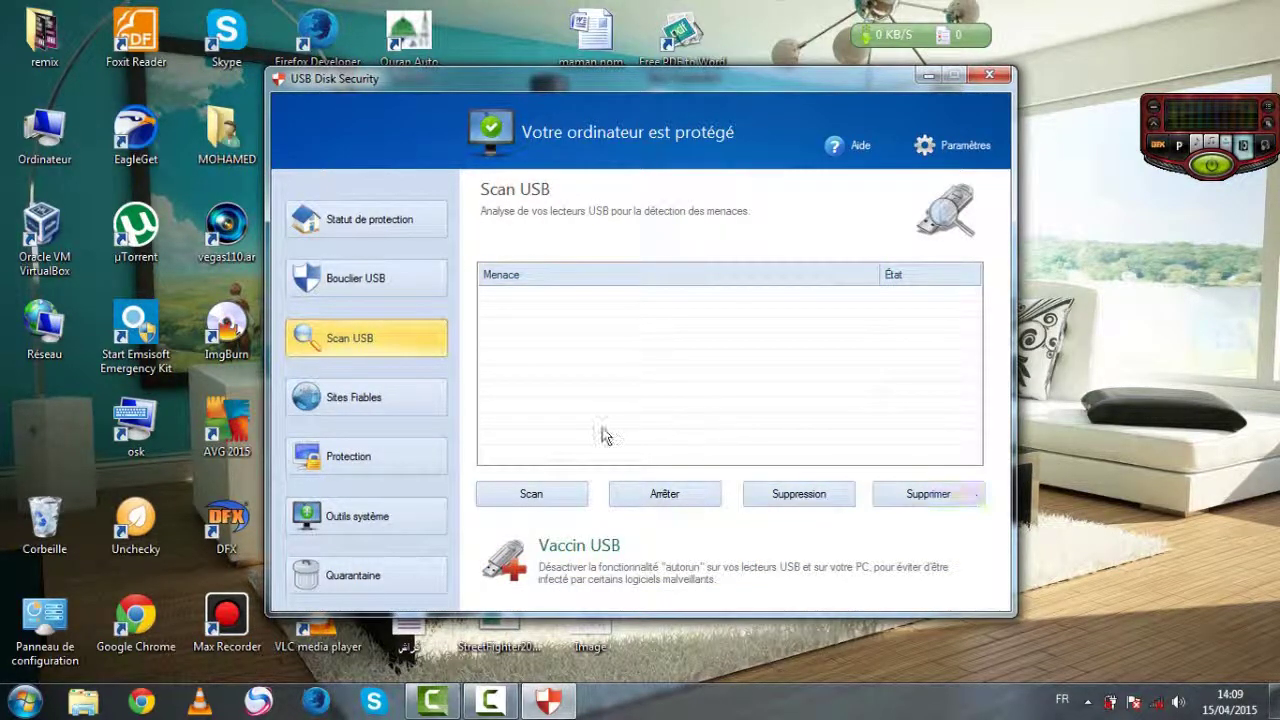
- Examine the URL scanner for trusted sites and its list of checking services, keeping Virustotal selected
click(360, 395)
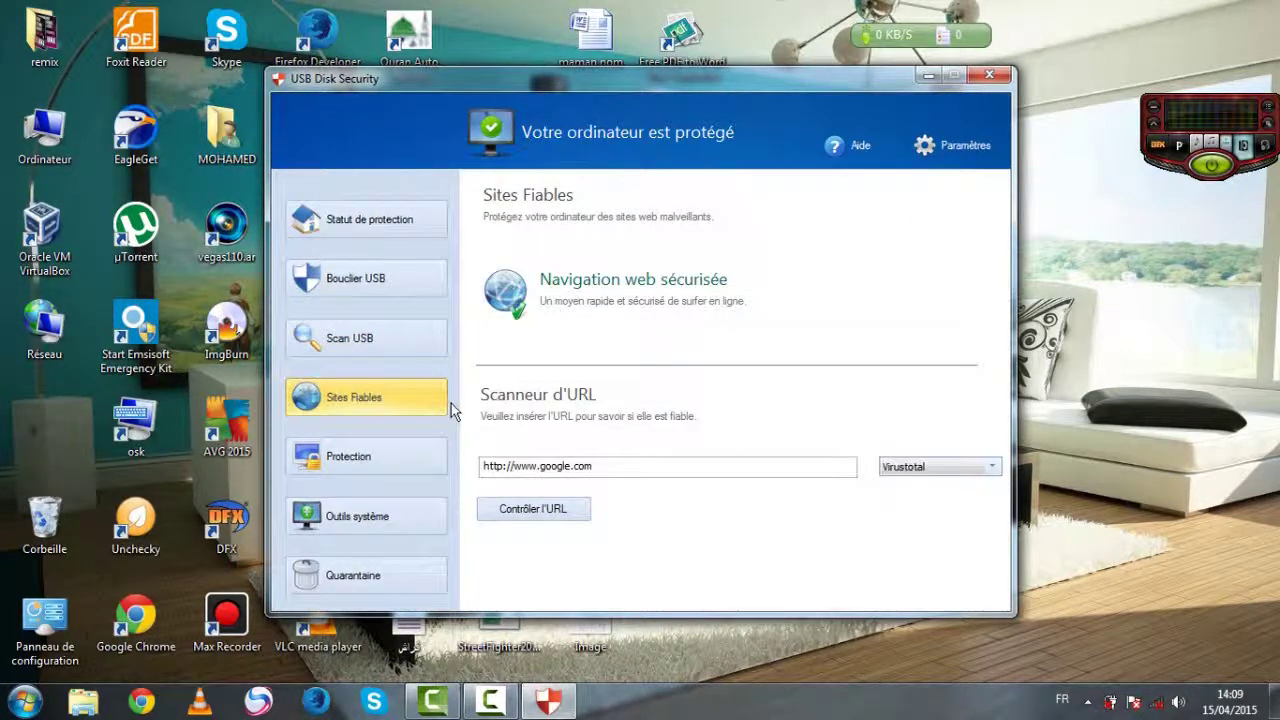
double_click(656, 476)
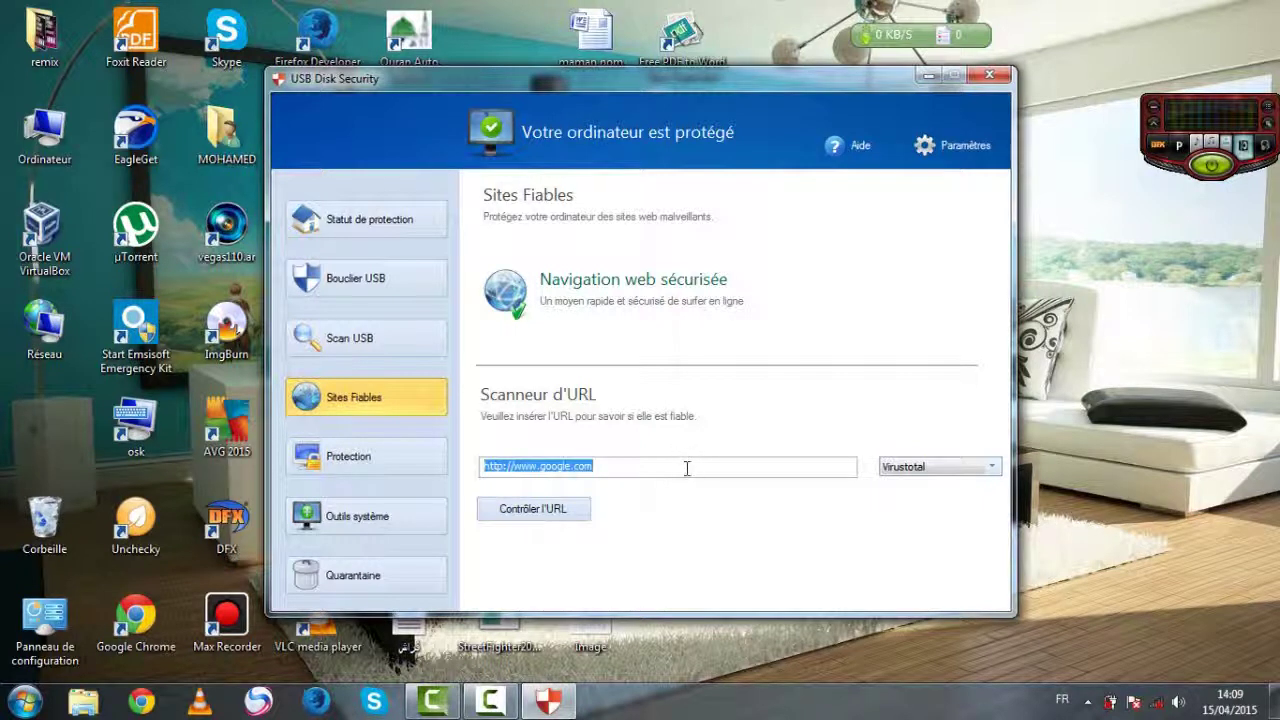
click(686, 469)
double_click(686, 469)
click(993, 467)
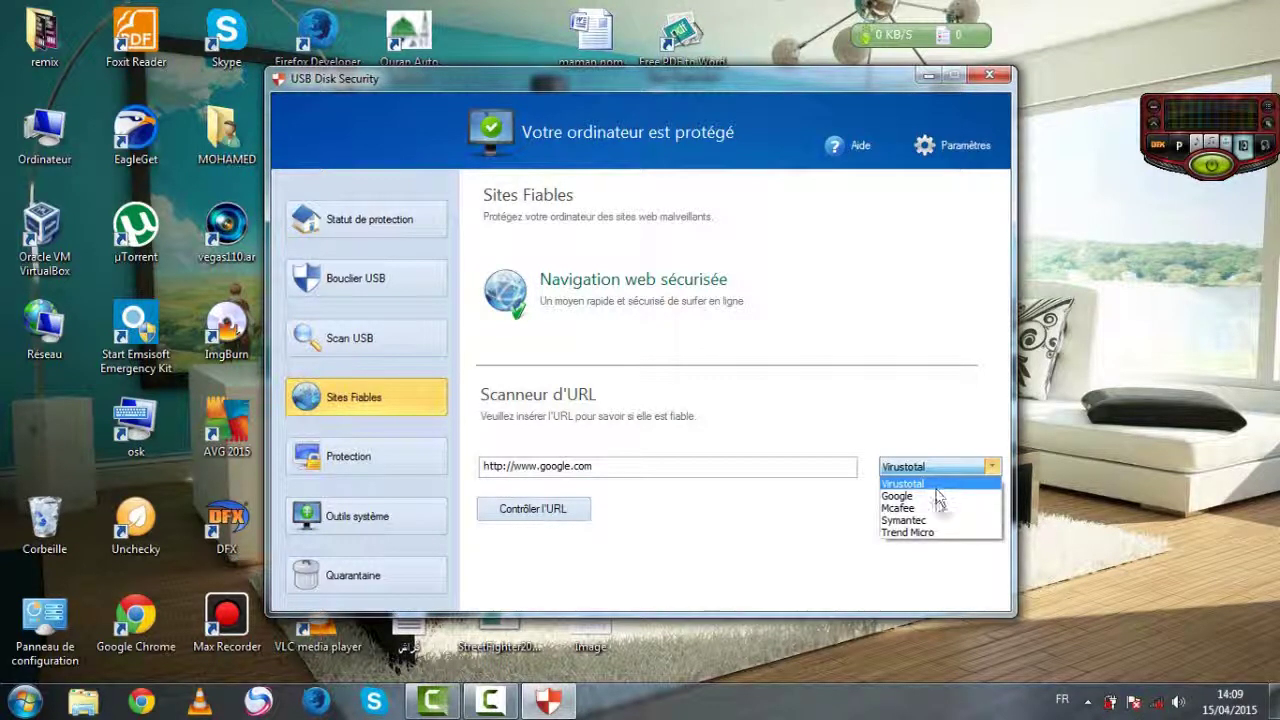
click(922, 571)
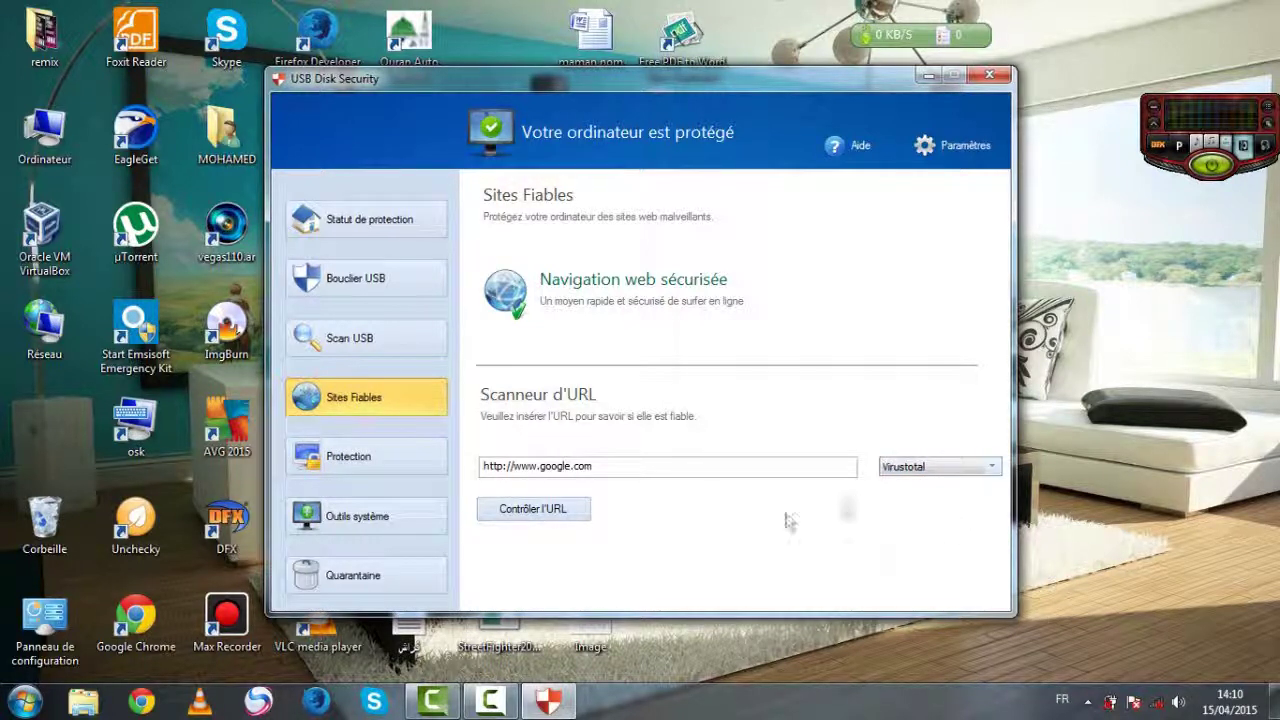
- Return to the data loss prevention section and review the password settings for locking USB access control
click(343, 464)
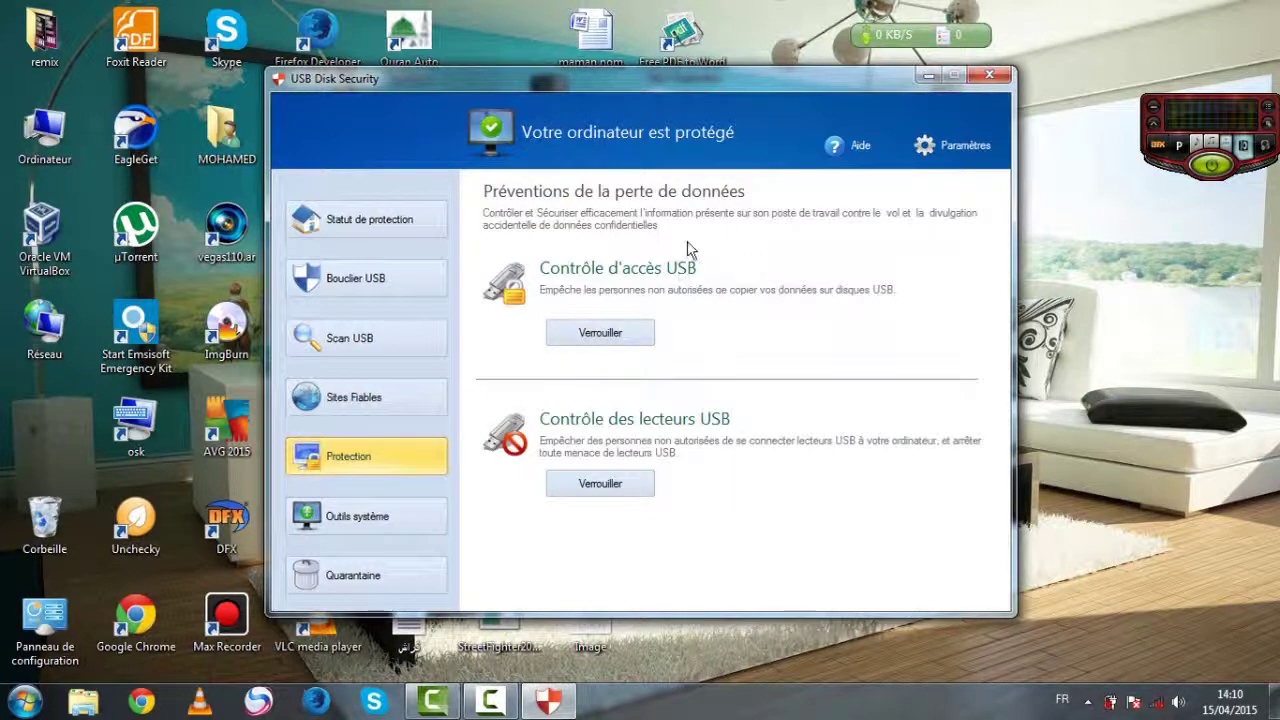
click(570, 332)
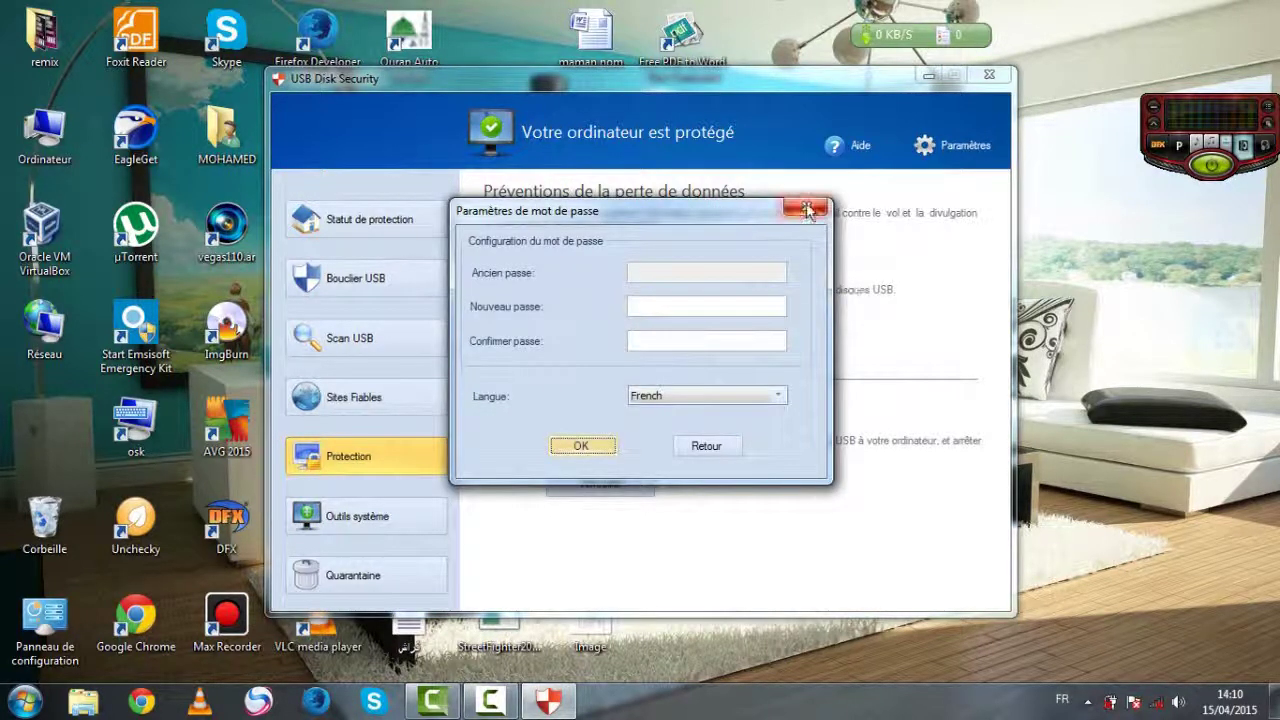
click(808, 206)
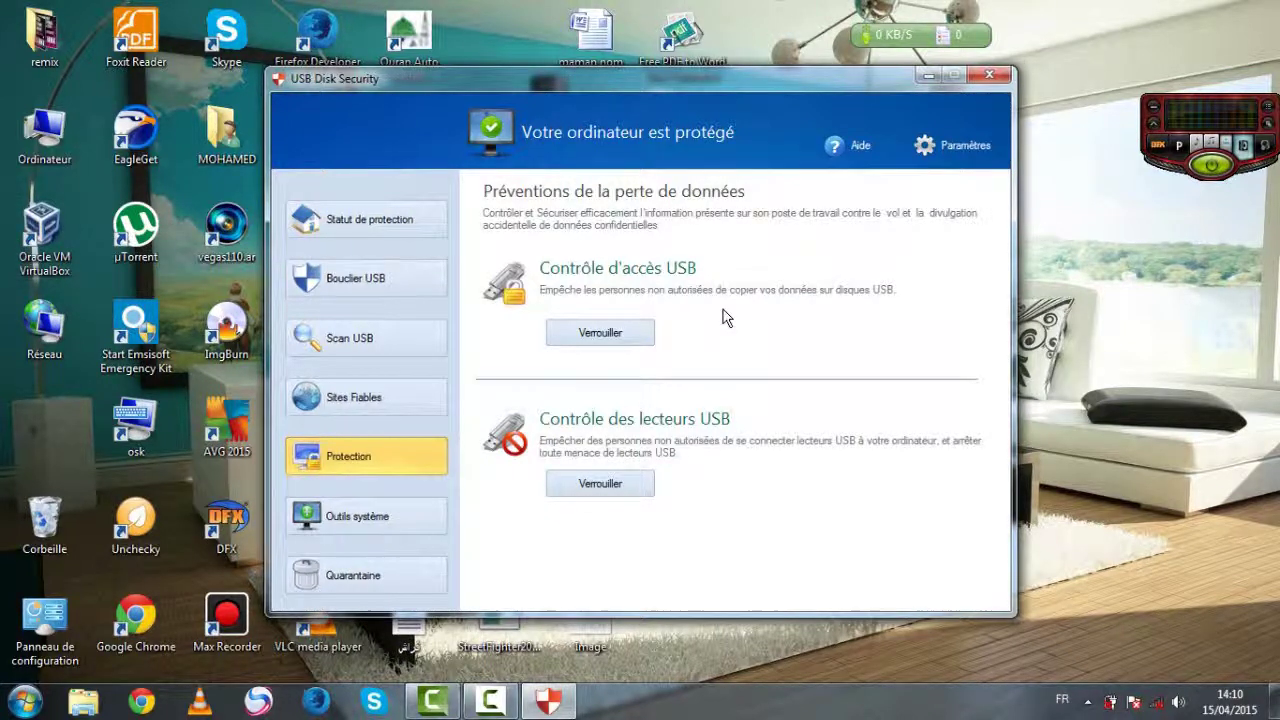
click(622, 325)
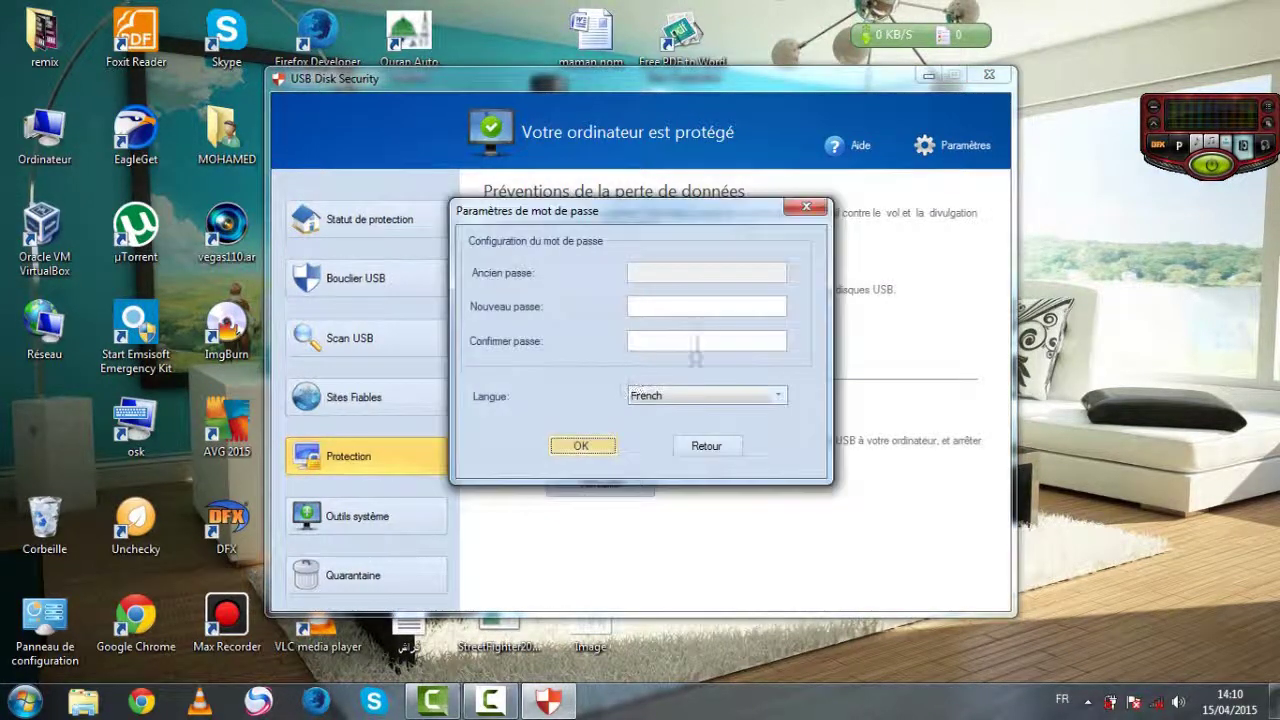
click(806, 207)
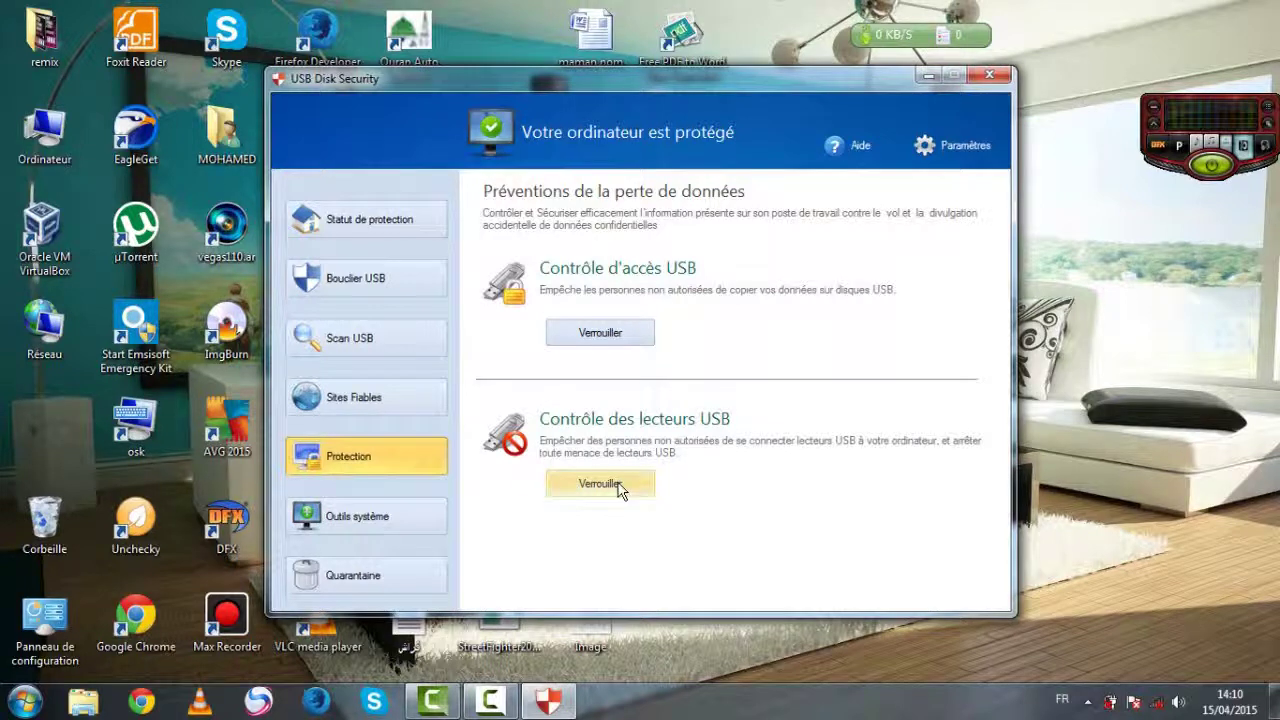
- Run the disk cleanup from the system tools to remove temporary internet files, and close the cleanup window
click(366, 522)
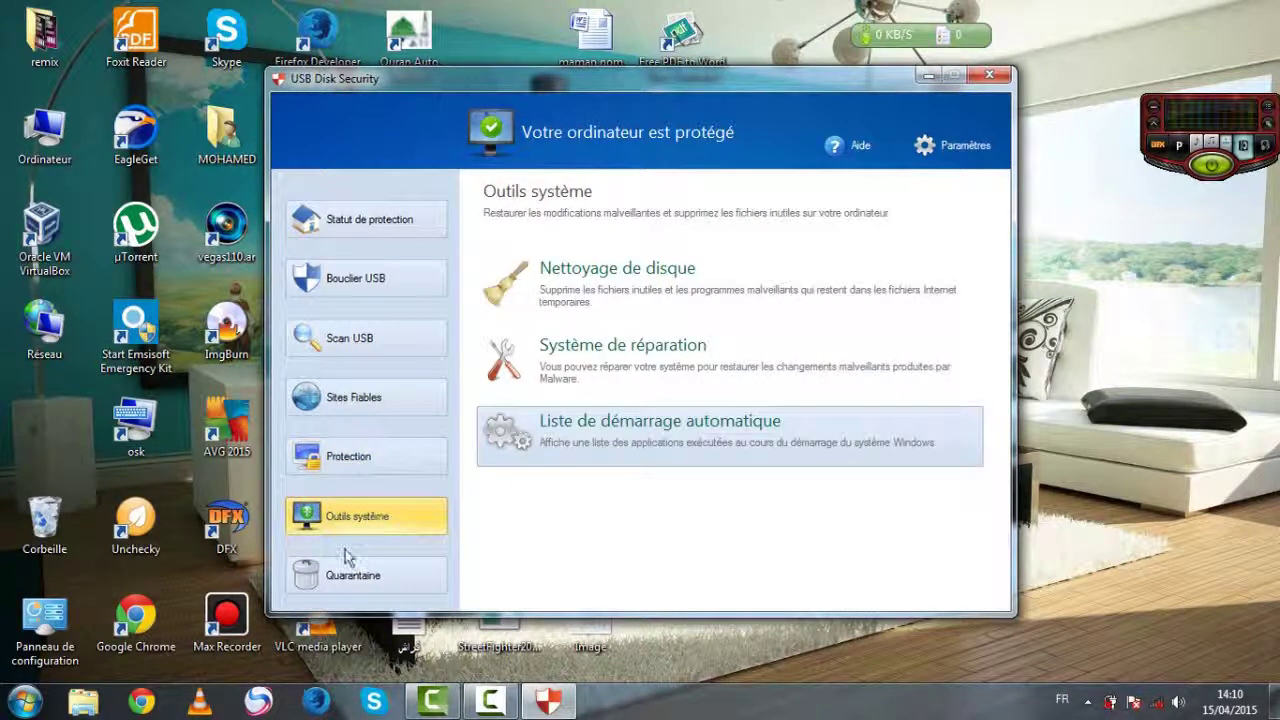
click(648, 291)
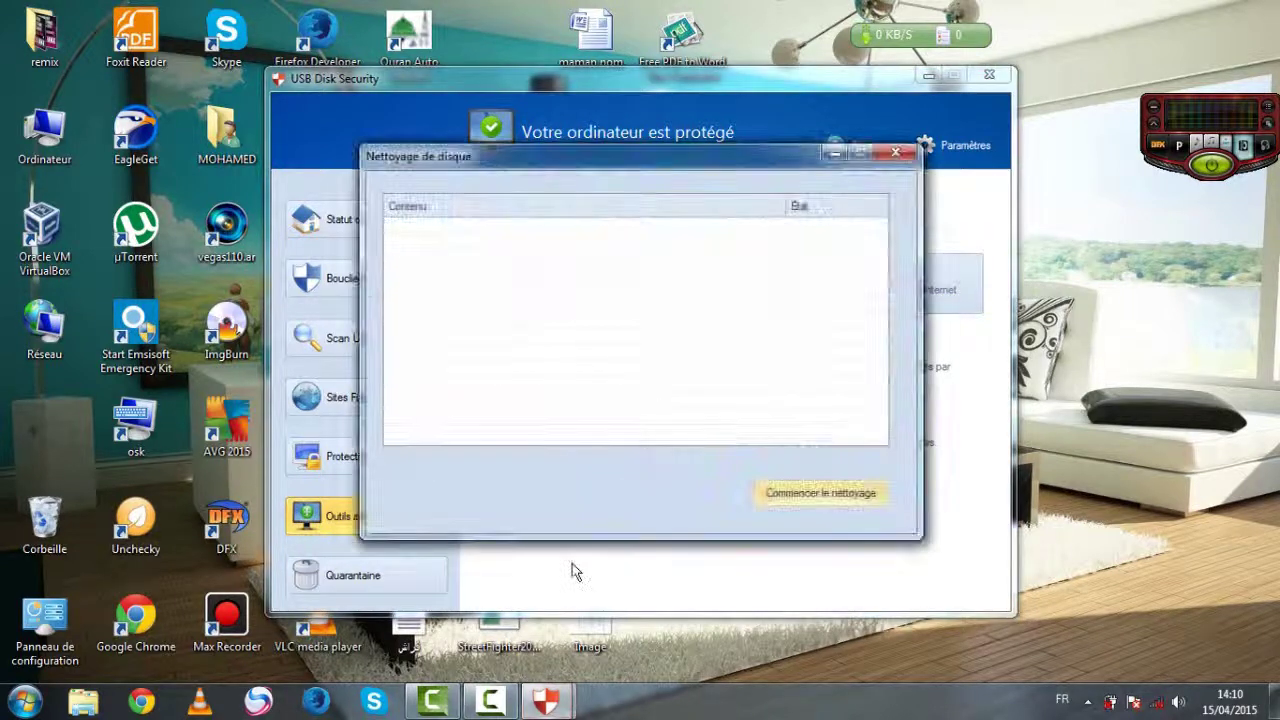
click(829, 499)
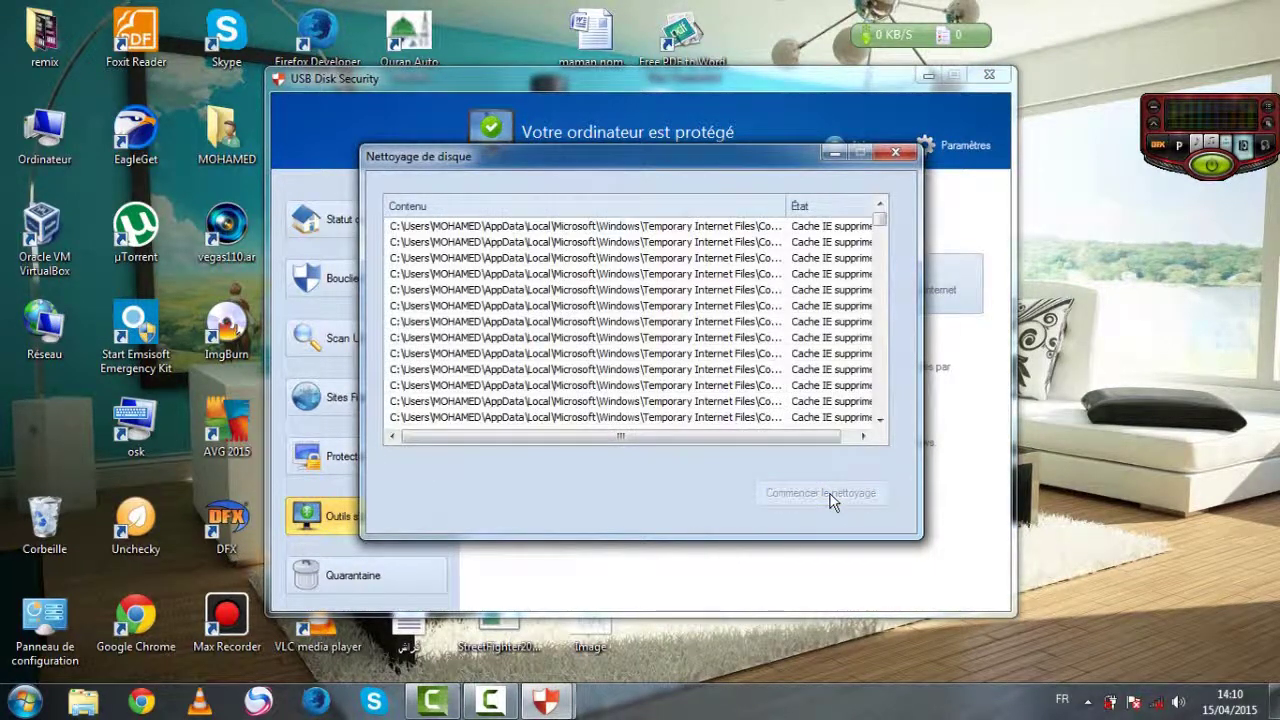
click(800, 500)
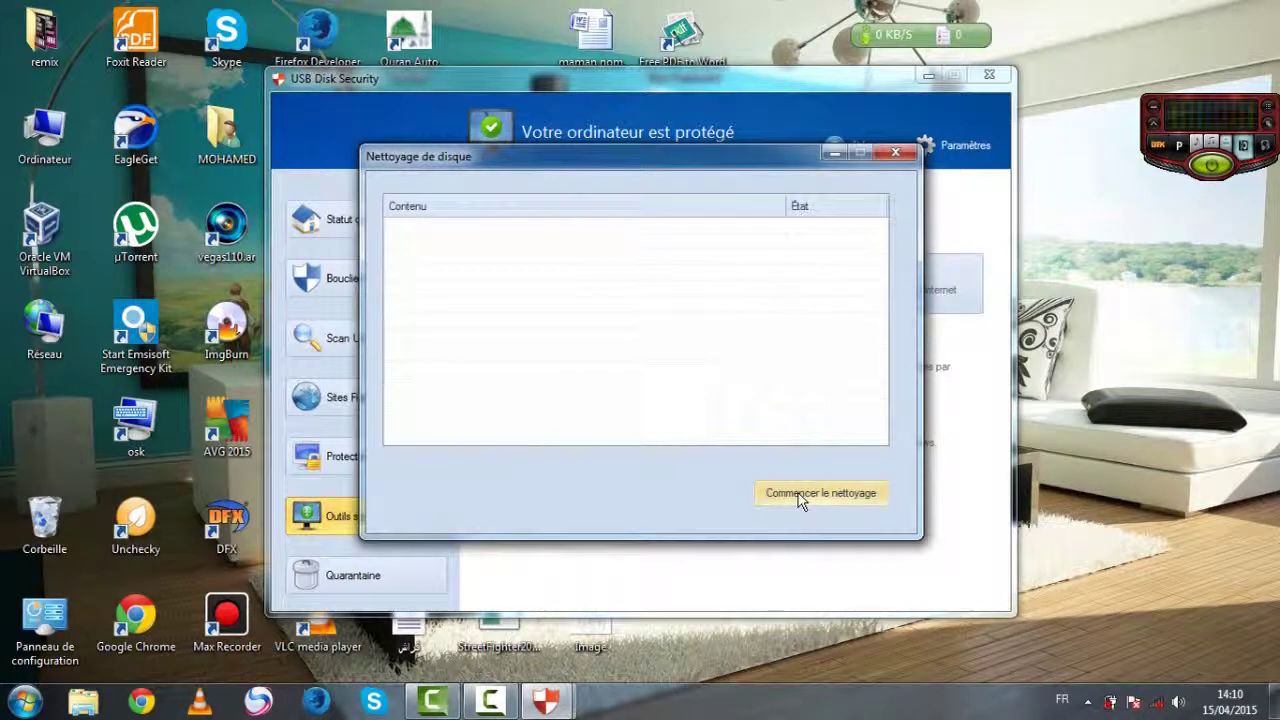
click(882, 157)
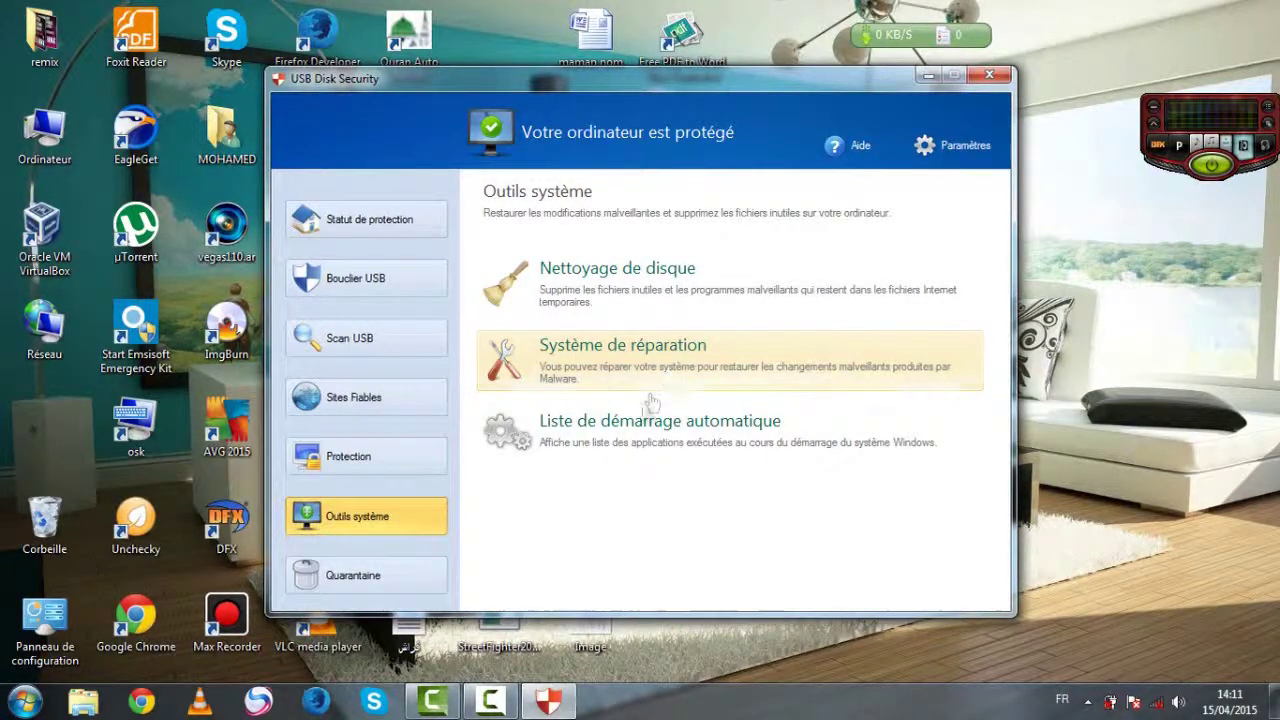
- Inspect the automatic startup list, select the HotKeysCmds entry, and close the list without disabling anything
click(729, 432)
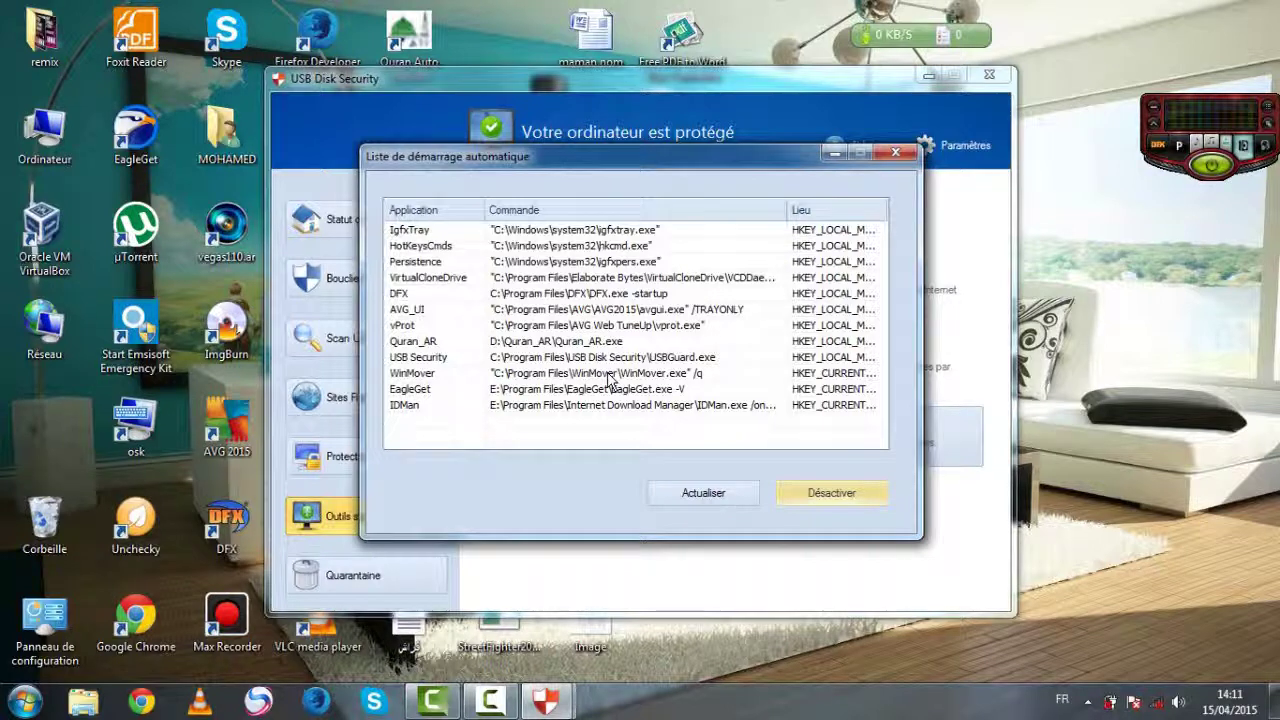
click(420, 248)
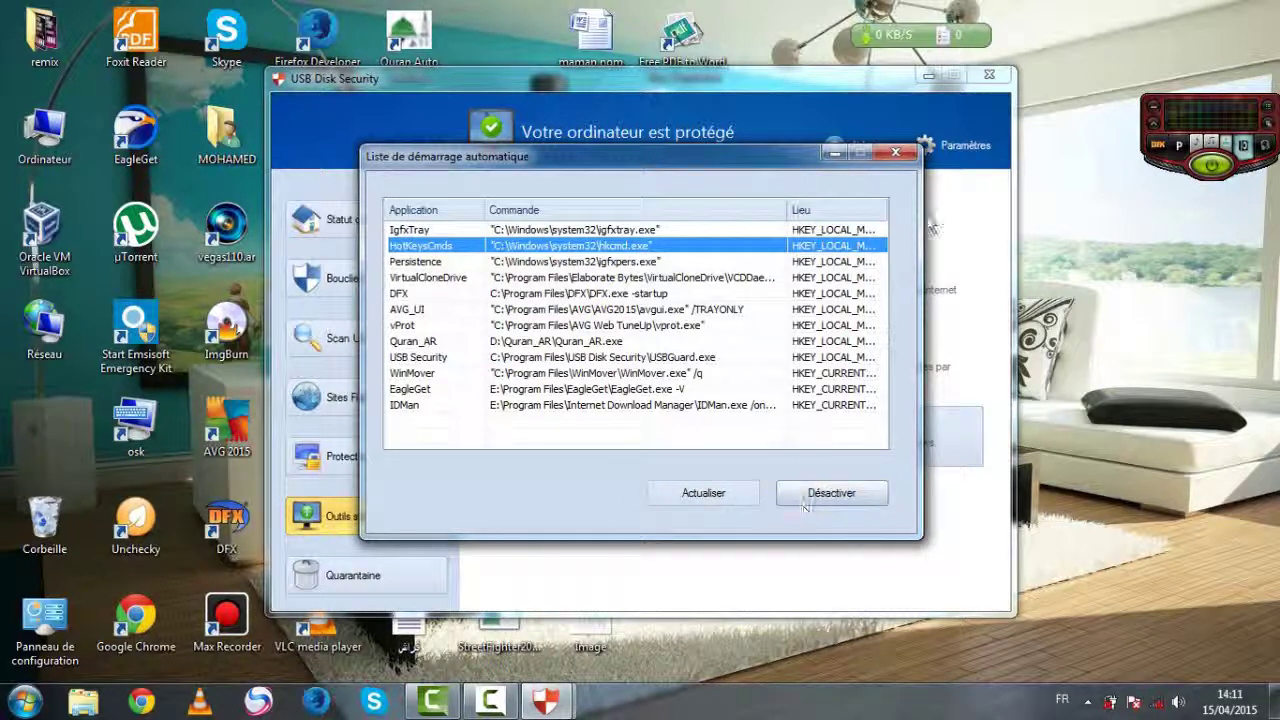
click(897, 155)
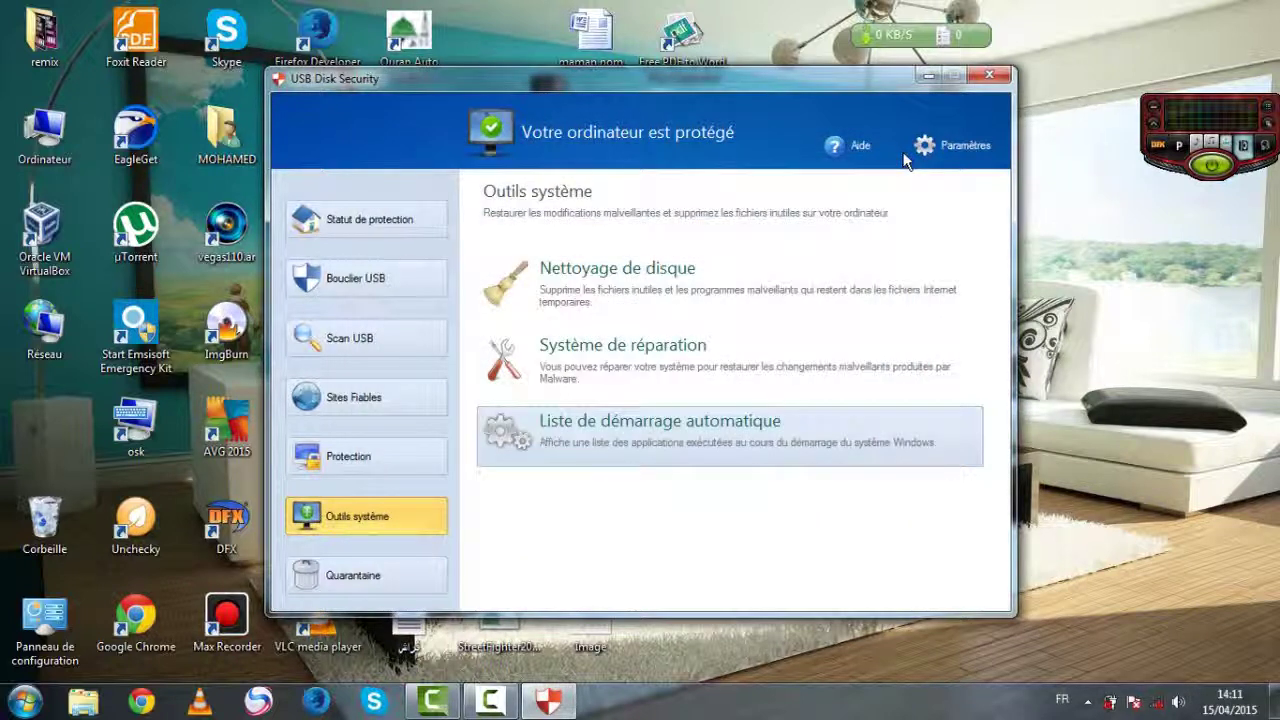